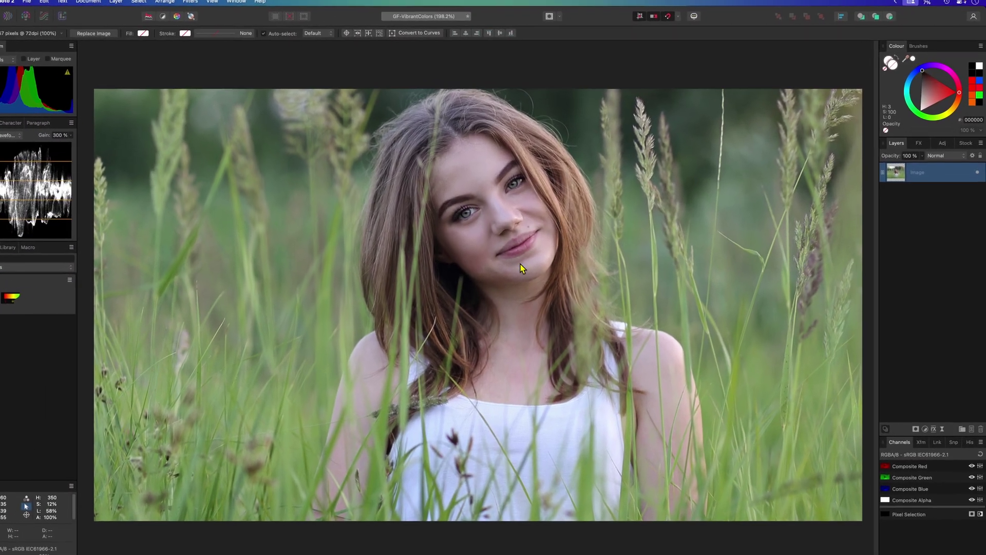
Step: Duplicate the portrait's Image layer with Cmd+J
{"action": "key", "text": "super+j"}
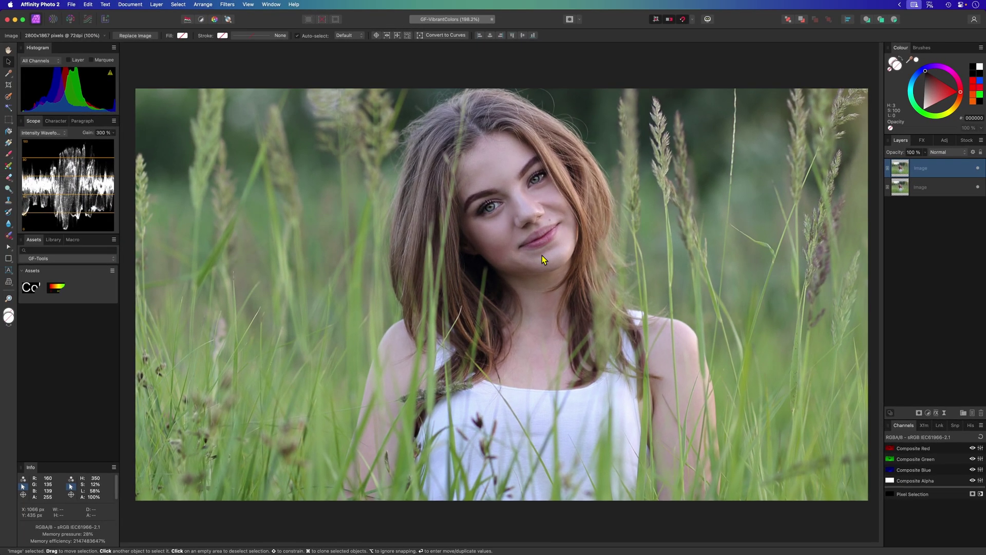
Step: Apply a live Procedural Texture using the Hue Colors preset to the top Image layer
{"action": "left_click", "coordinate": [945, 413]}
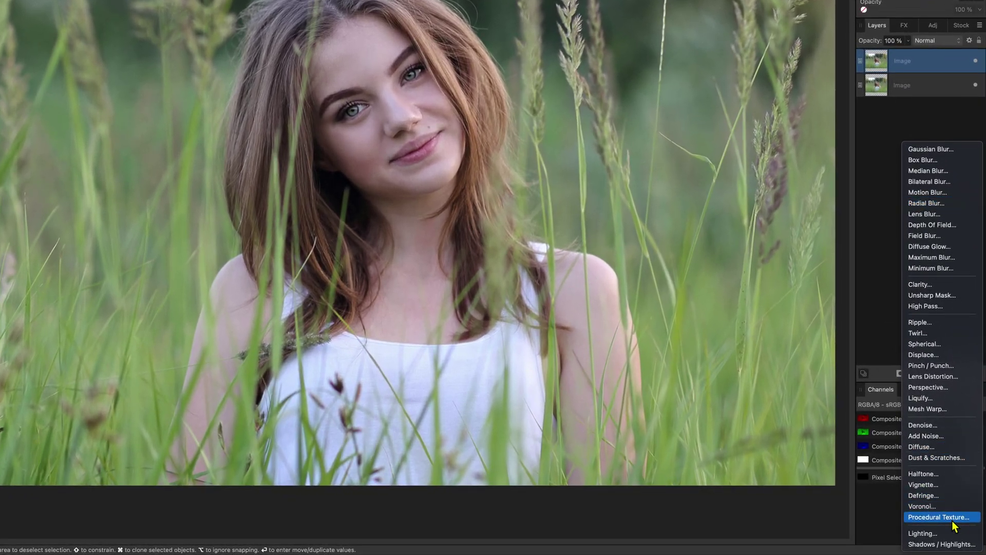
{"action": "left_click", "coordinate": [952, 517]}
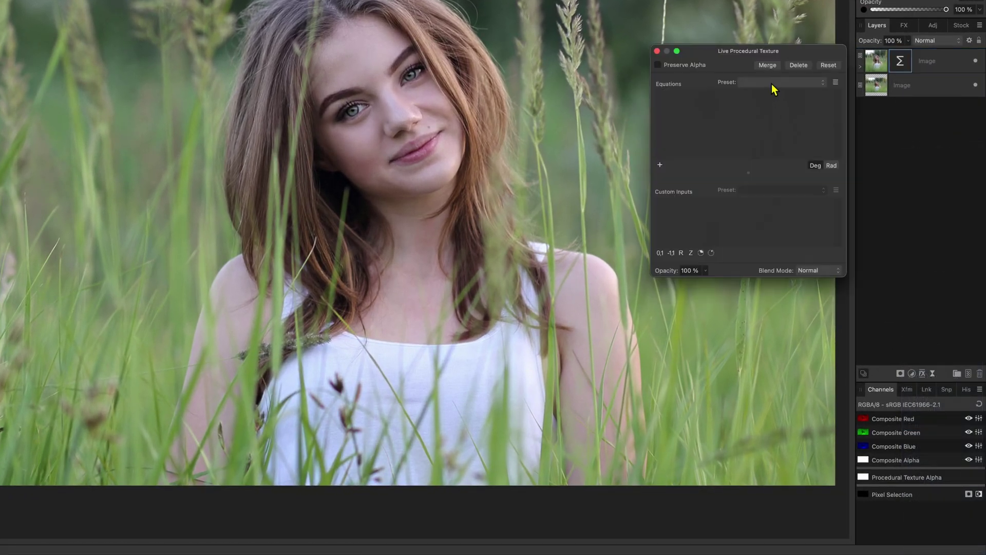
{"action": "left_click", "coordinate": [771, 84]}
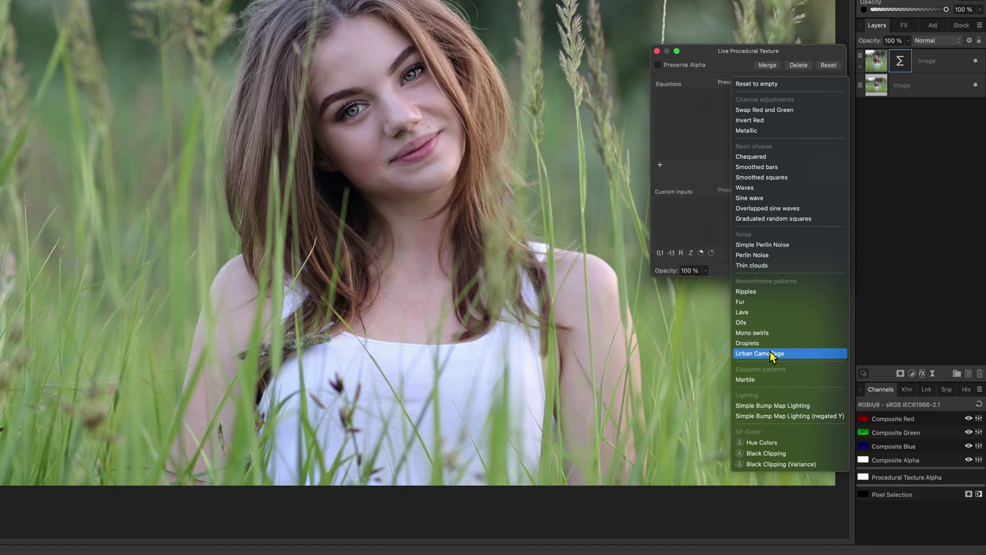
{"action": "left_click", "coordinate": [781, 442]}
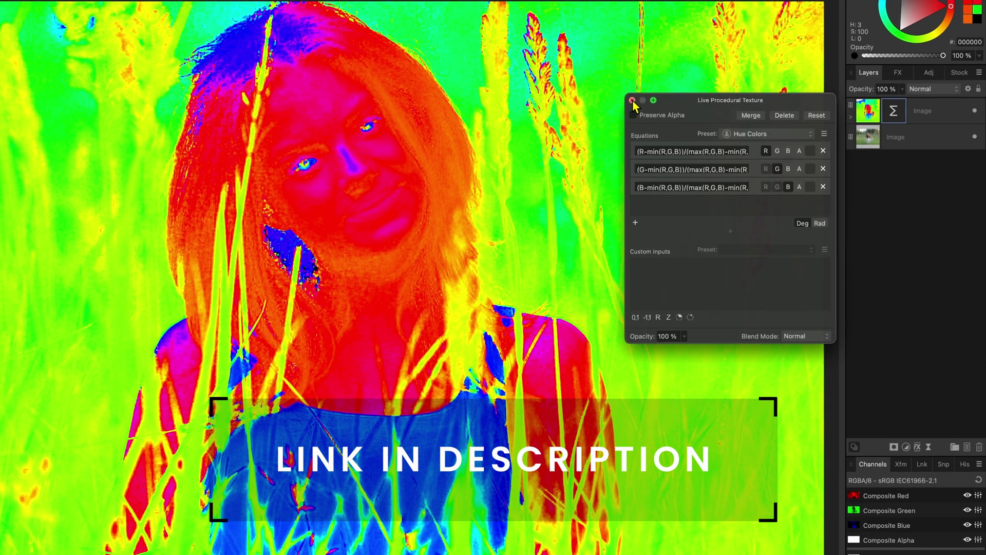
{"action": "left_click", "coordinate": [631, 103]}
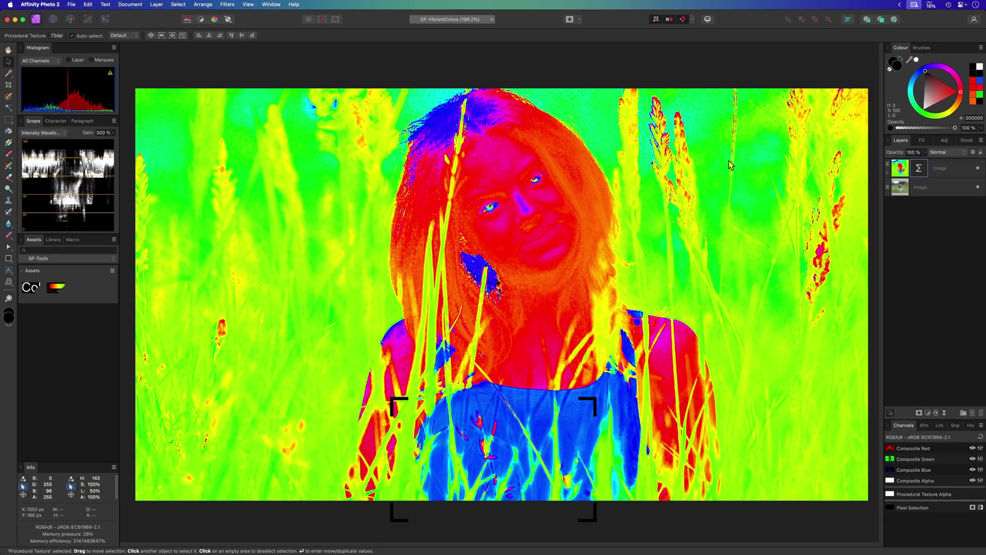
{"action": "key", "text": "cmd+v"}
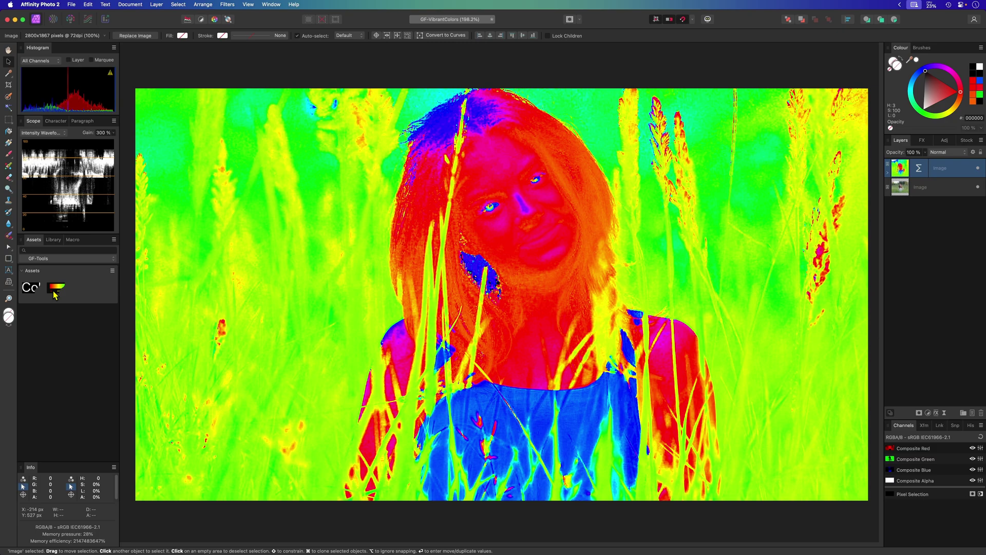
{"action": "left_click_drag", "start_coordinate": [514, 329], "coordinate": [507, 393]}
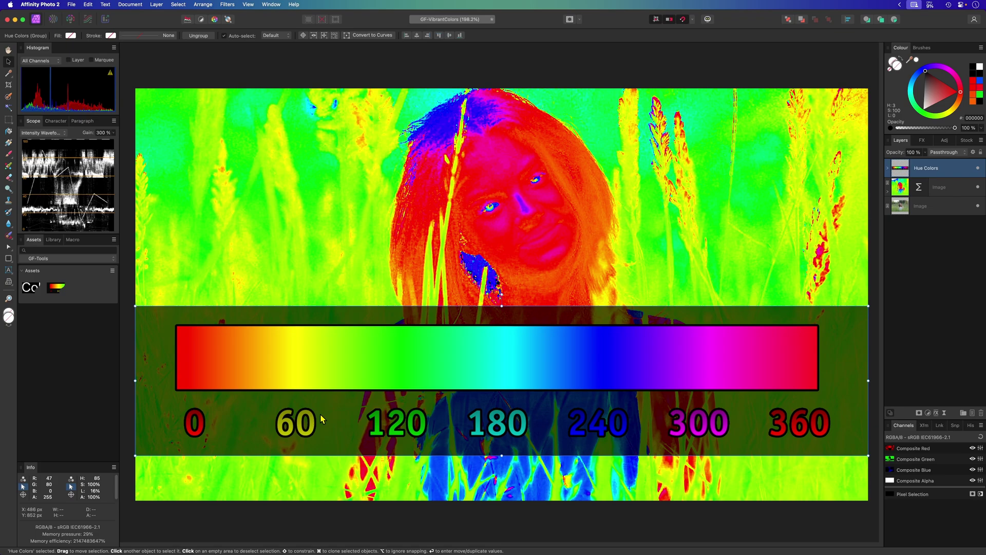
{"action": "key", "text": "Delete"}
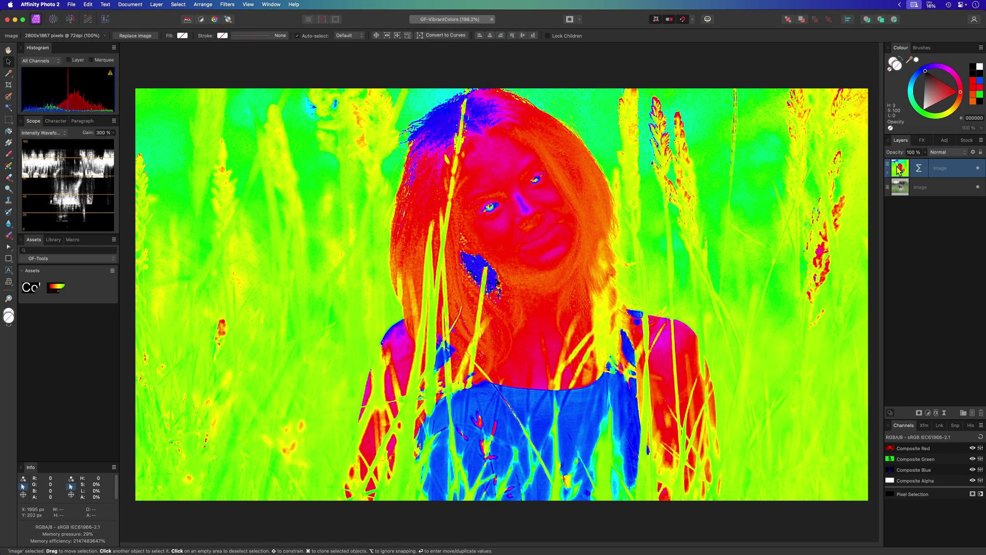
Step: Add a second live Procedural Texture with transparency enabled and equation G to keep only greens
{"action": "left_click", "coordinate": [944, 413]}
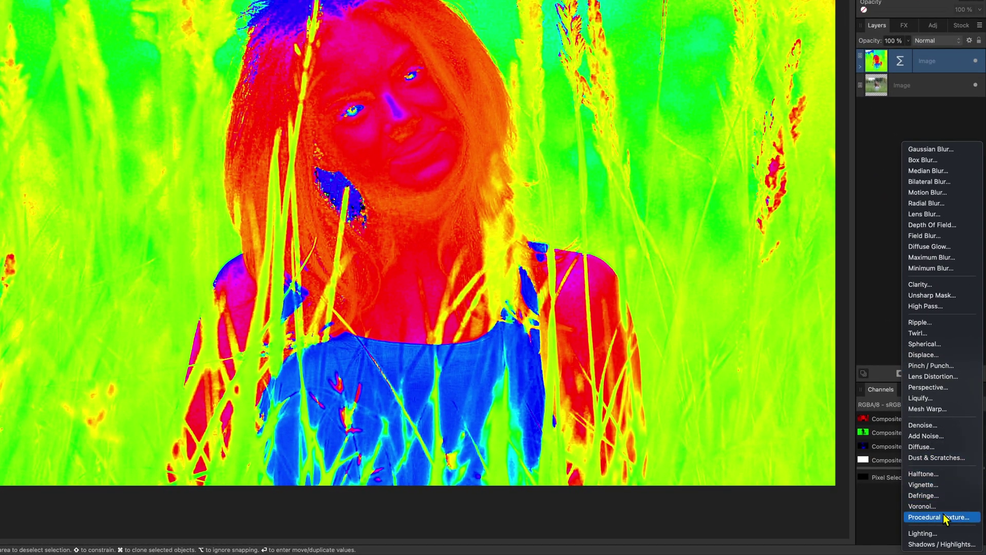
{"action": "left_click", "coordinate": [945, 517]}
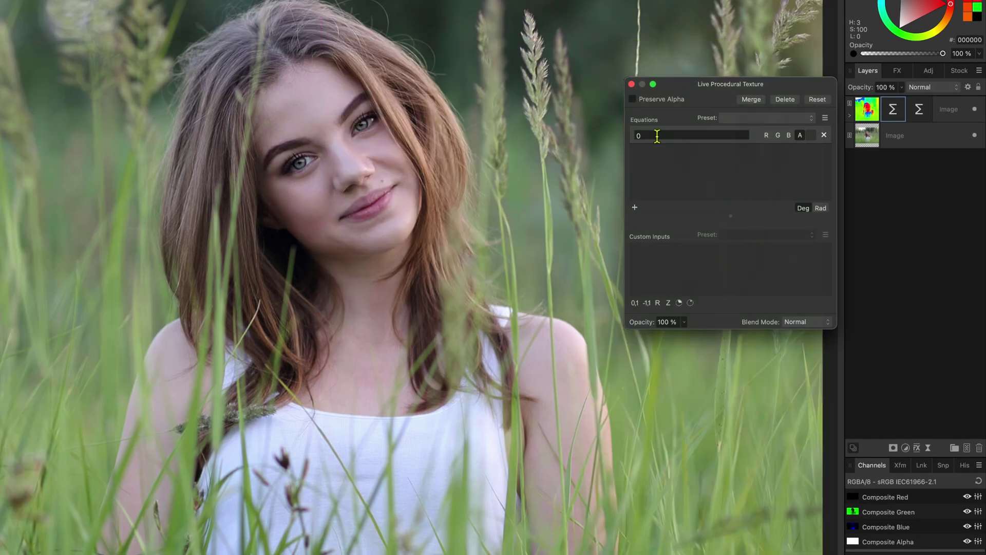
{"action": "left_click", "coordinate": [656, 134]}
{"action": "key", "text": "BackSpace"}
{"action": "type", "text": "G"}
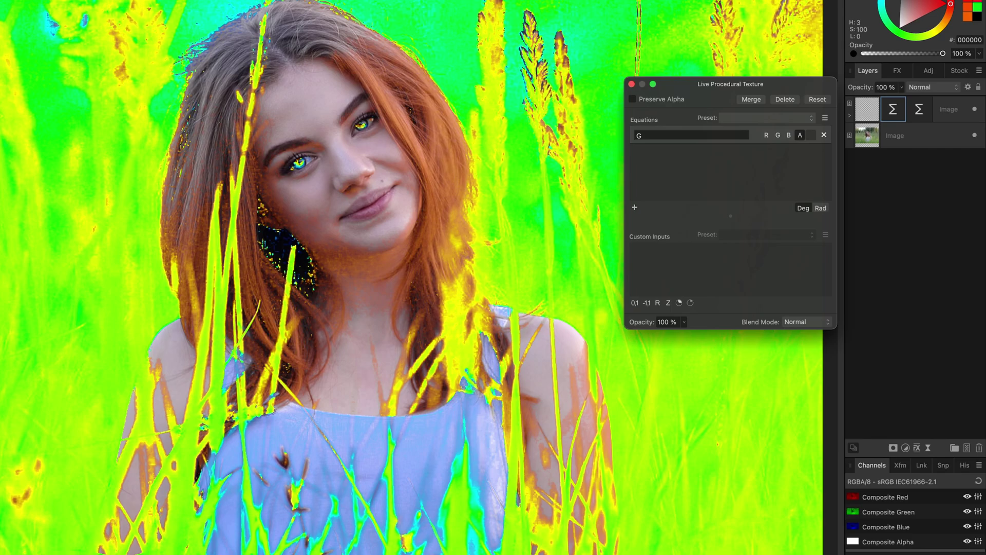
{"action": "left_click", "coordinate": [632, 84]}
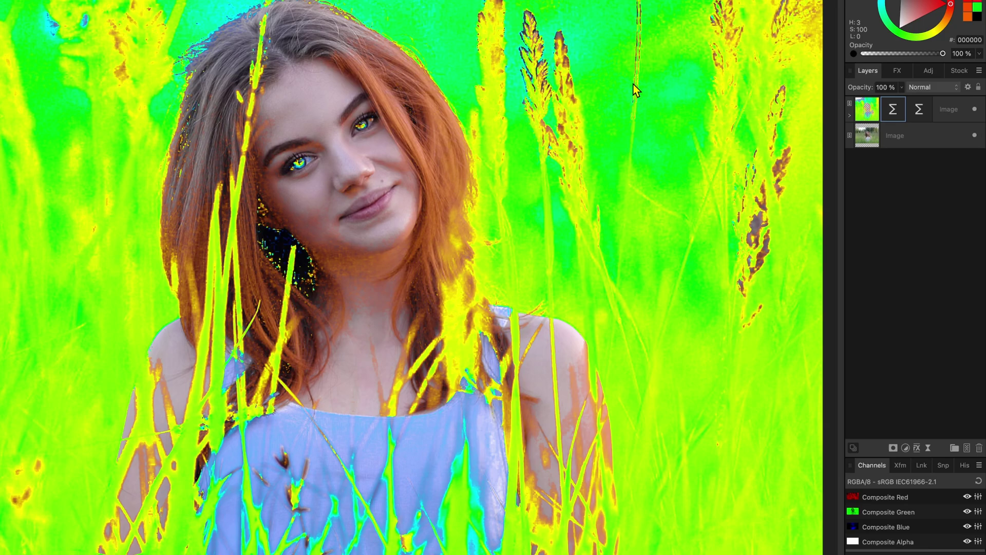
Step: Soften the hue map layer with a 4 px live Gaussian Blur
{"action": "left_click", "coordinate": [869, 112]}
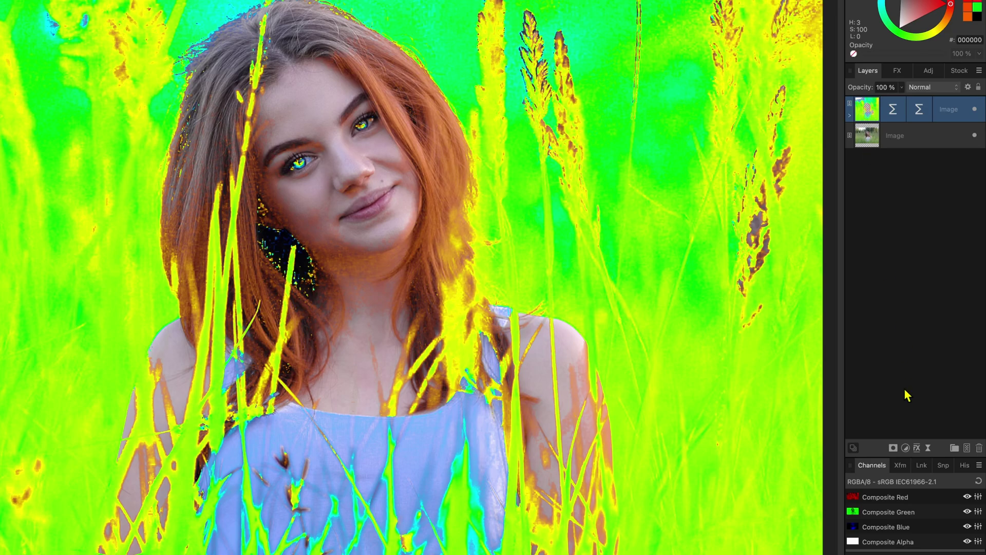
{"action": "left_click", "coordinate": [916, 447]}
{"action": "left_click", "coordinate": [917, 449]}
{"action": "left_click_drag", "start_coordinate": [687, 140], "coordinate": [707, 141]}
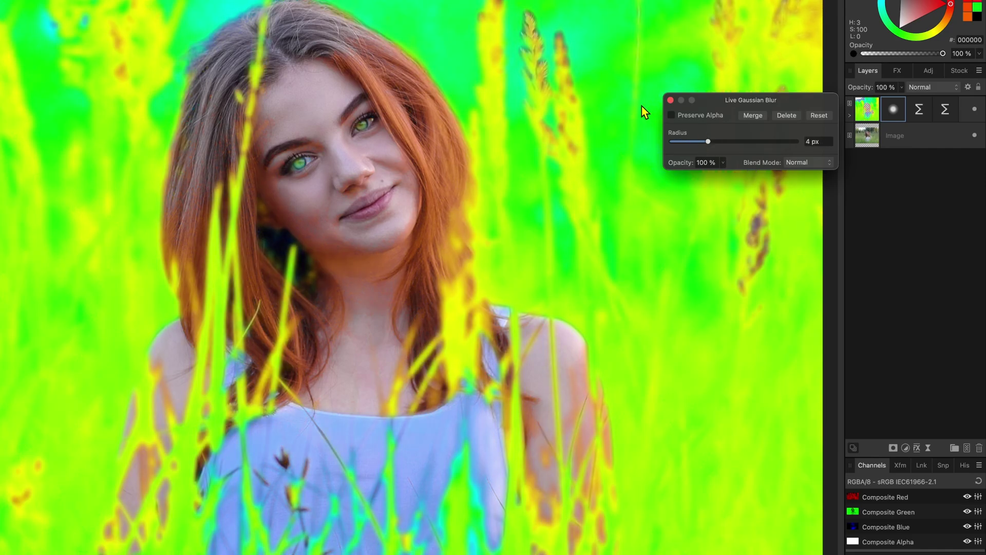
{"action": "left_click", "coordinate": [671, 100]}
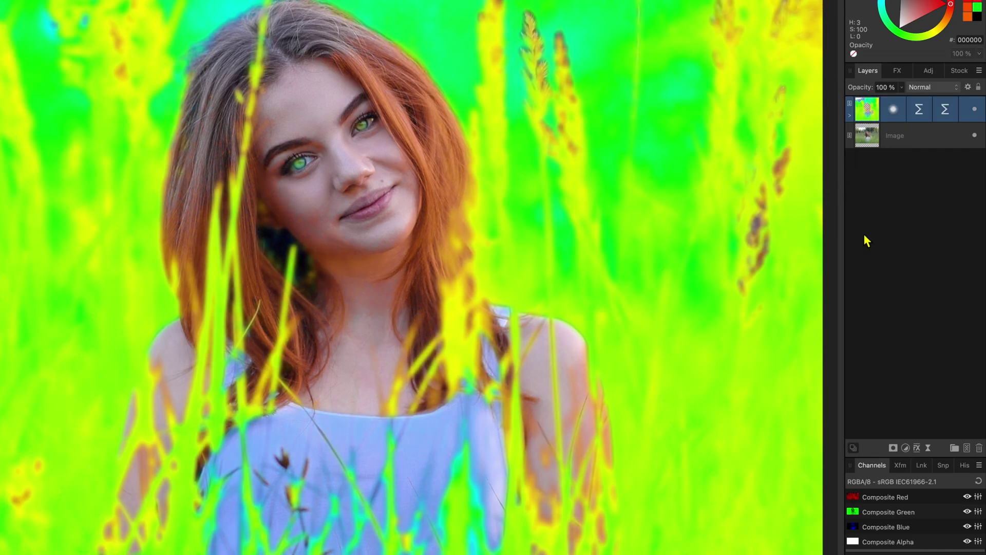
Step: Add an HSL adjustment masked by the green hue map, with saturation 40% and luminosity -19%
{"action": "left_click", "coordinate": [906, 448]}
{"action": "left_click", "coordinate": [906, 473]}
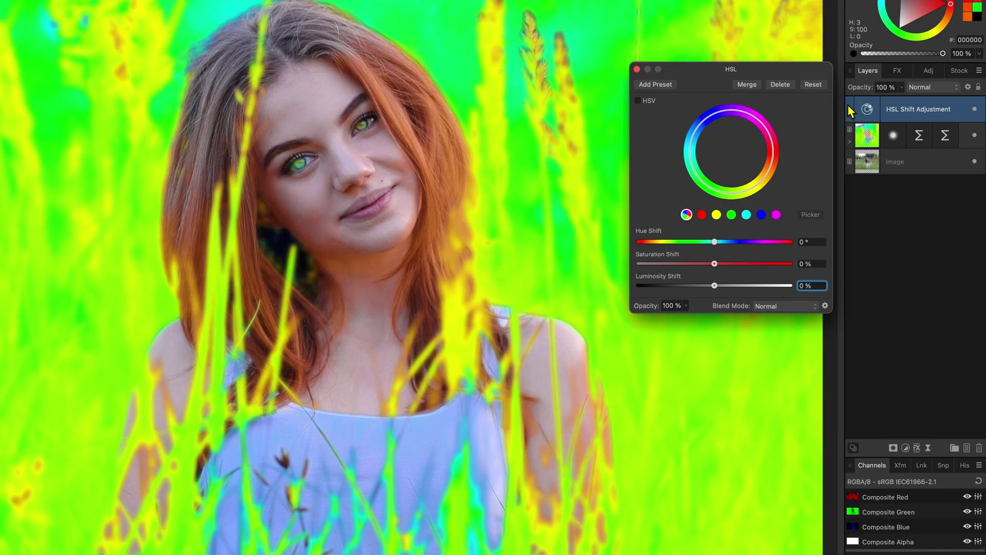
{"action": "left_click_drag", "start_coordinate": [873, 139], "coordinate": [864, 114]}
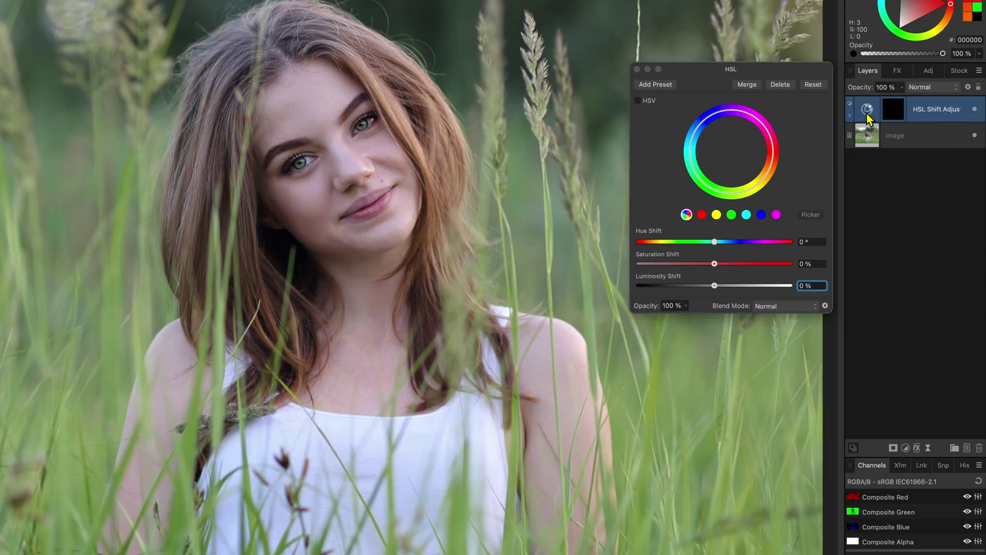
{"action": "left_click_drag", "start_coordinate": [715, 264], "coordinate": [698, 286]}
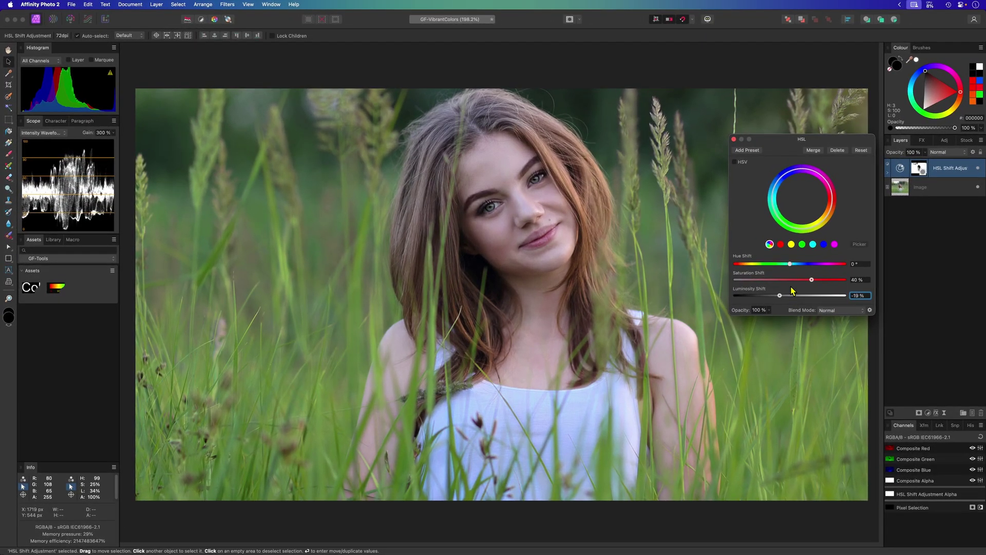
Step: Blend the HSL adjustment as Soft Light and toggle its visibility to compare
{"action": "left_click", "coordinate": [734, 139]}
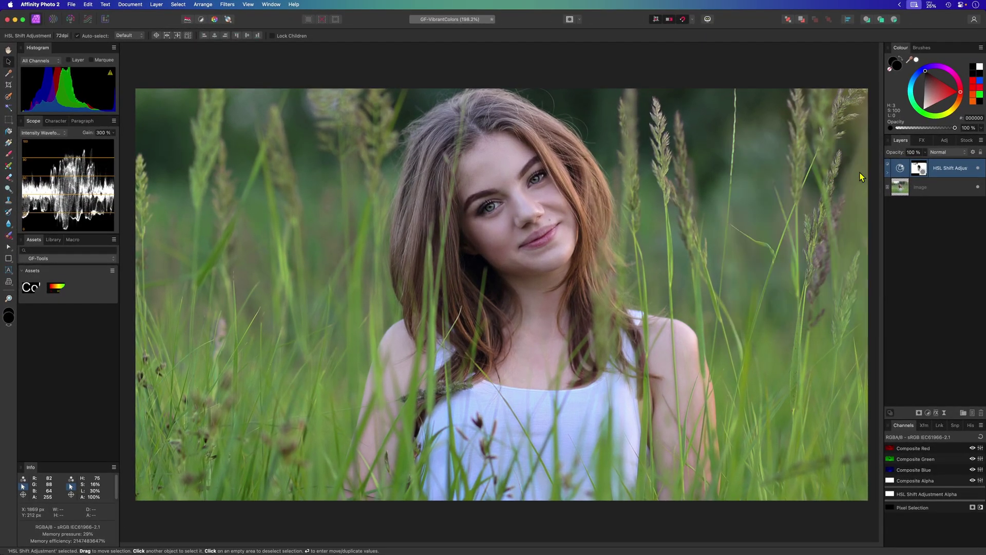
{"action": "left_click", "coordinate": [940, 153]}
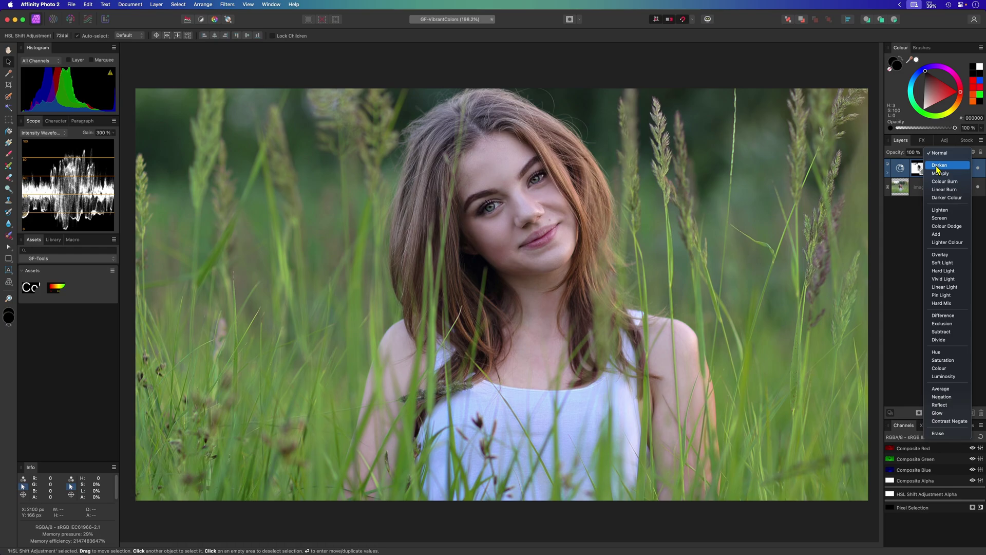
{"action": "left_click", "coordinate": [941, 262]}
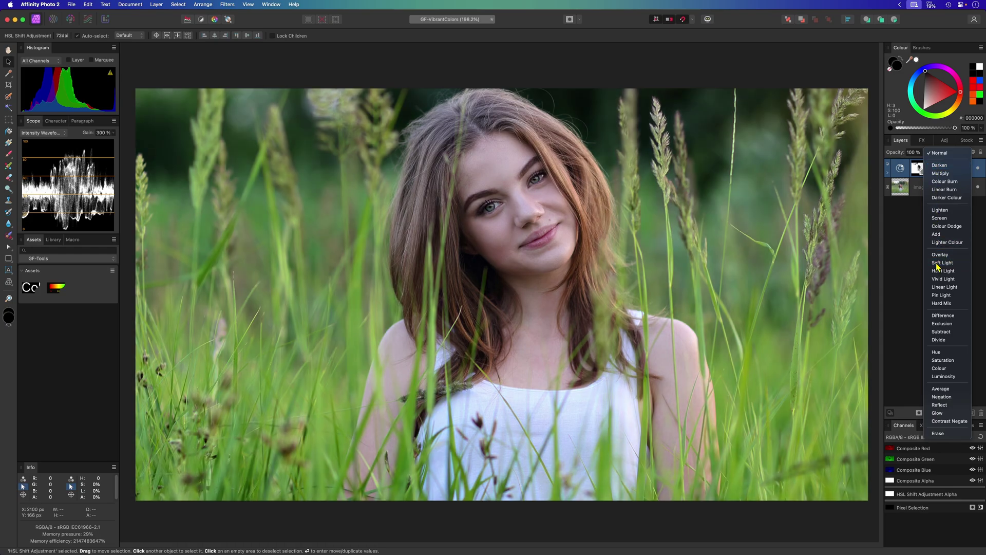
{"action": "left_click", "coordinate": [978, 169]}
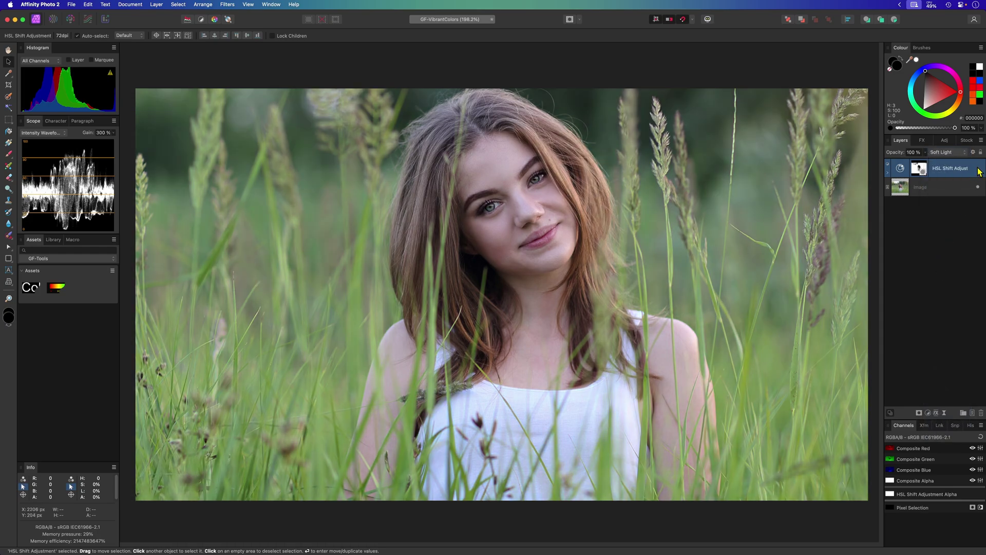
{"action": "left_click", "coordinate": [977, 169]}
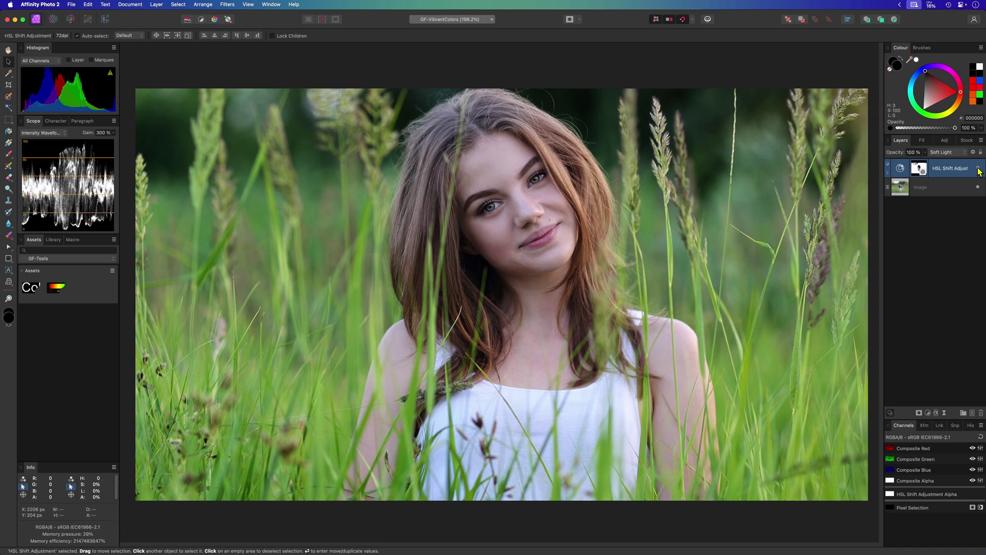
Step: Duplicate the Soft Light HSL adjustment twice, giving three stacked copies
{"action": "right_click", "coordinate": [935, 169]}
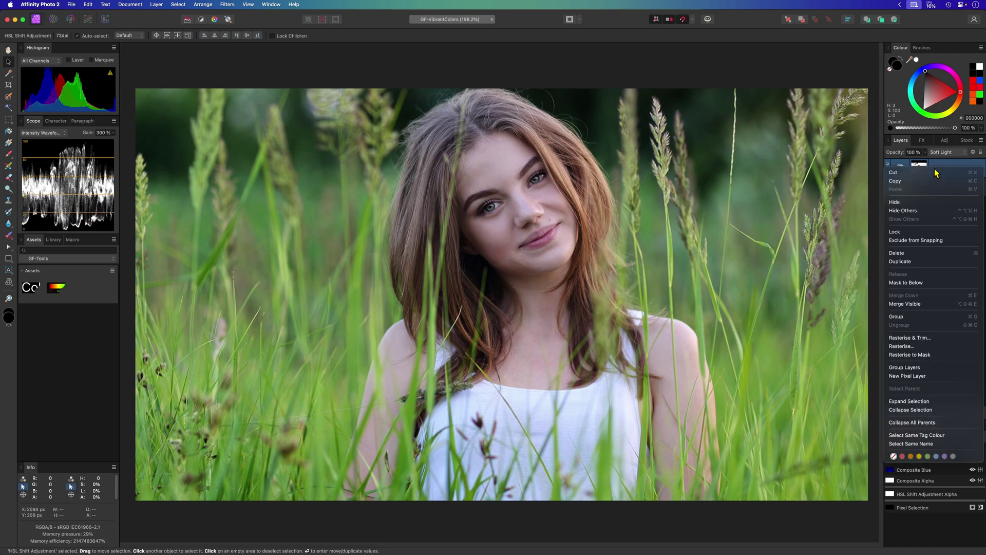
{"action": "left_click", "coordinate": [922, 261]}
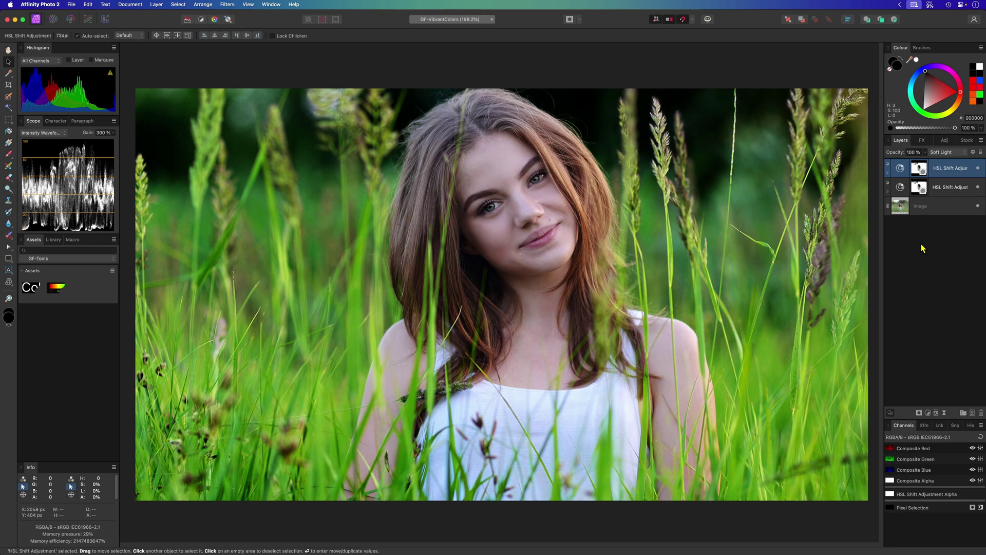
{"action": "right_click", "coordinate": [936, 171]}
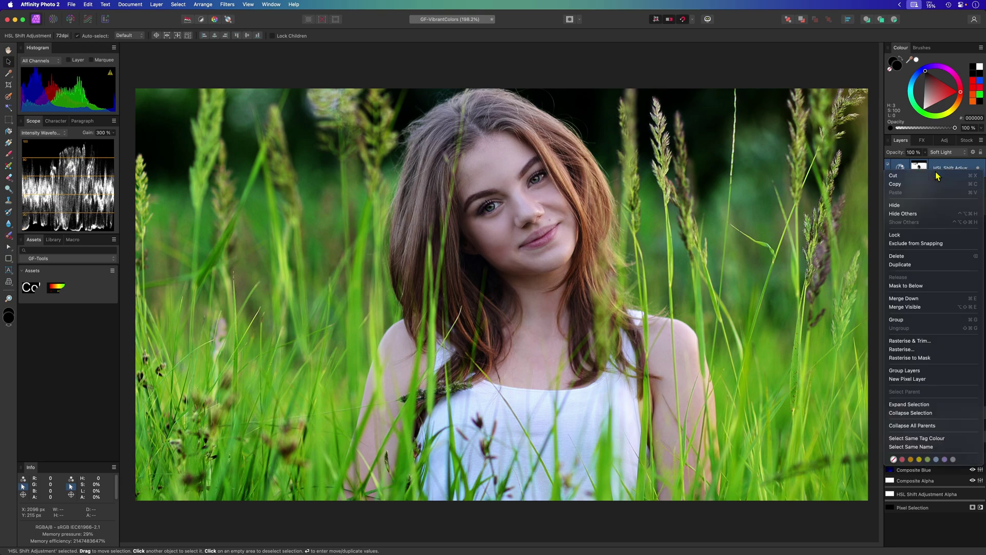
{"action": "left_click", "coordinate": [931, 265]}
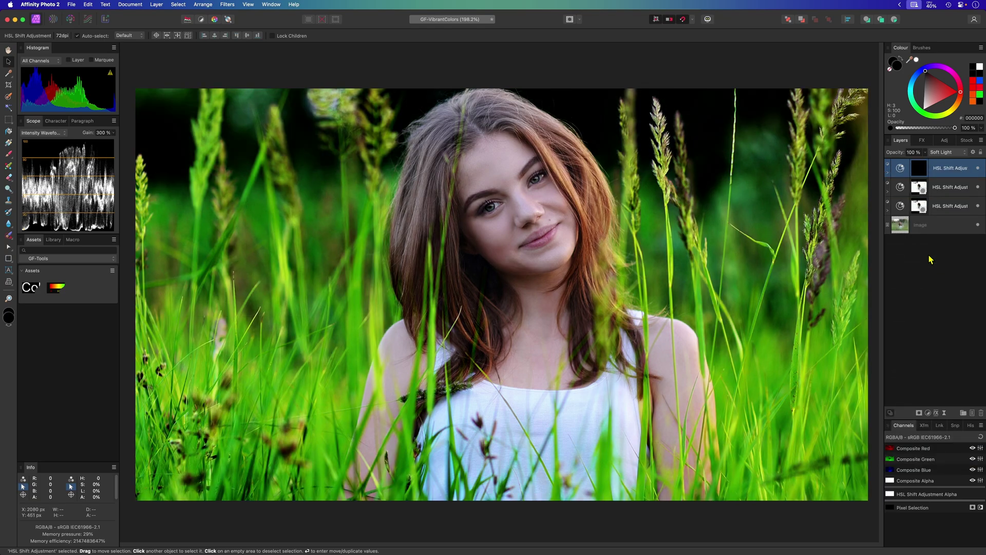
Step: Return the top HSL copy to Normal blending and change its mask texture equation from G to R
{"action": "left_click", "coordinate": [944, 153]}
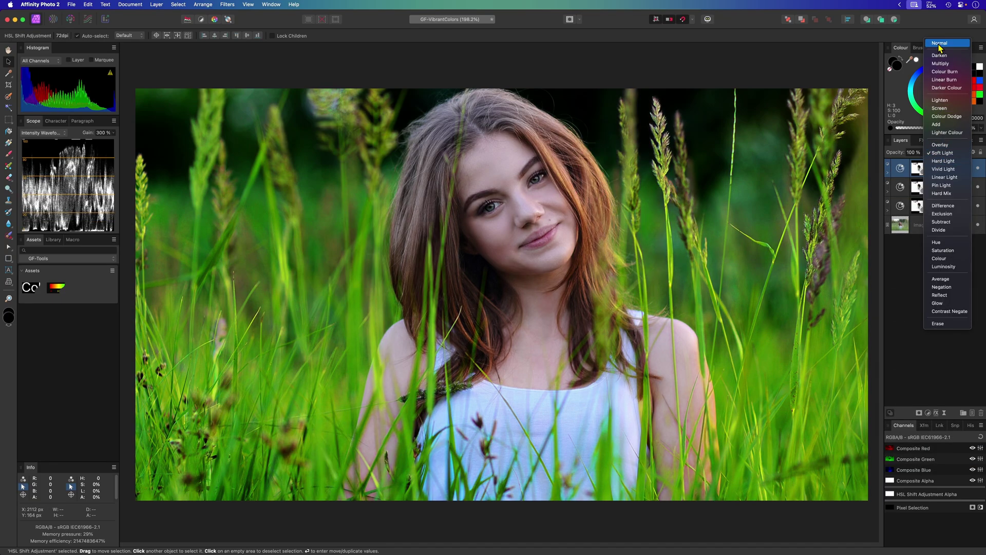
{"action": "left_click", "coordinate": [940, 43]}
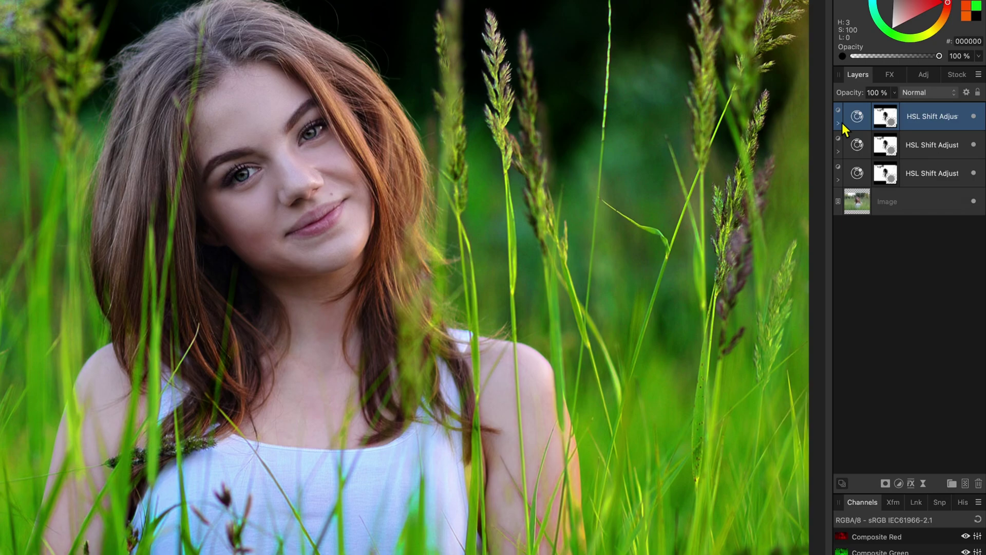
{"action": "left_click", "coordinate": [839, 123]}
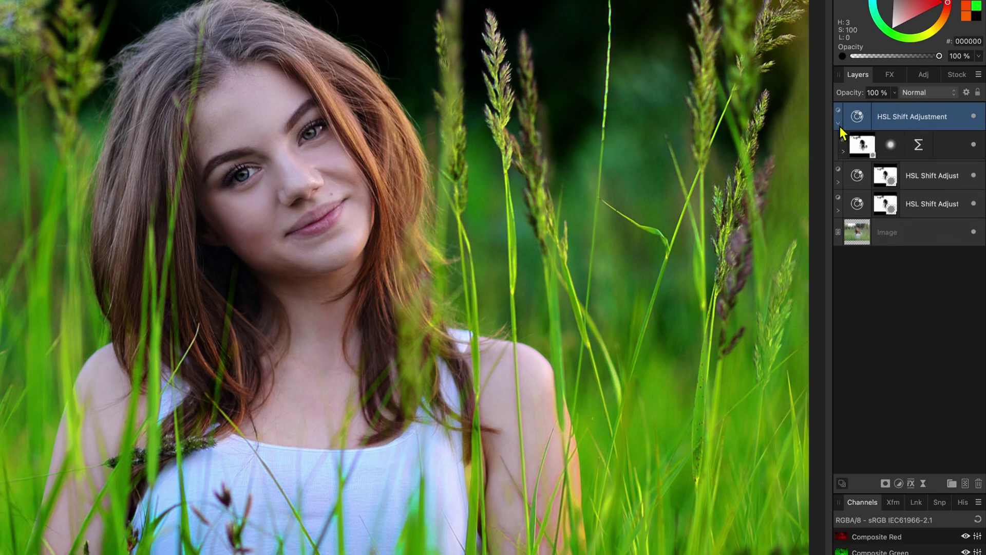
{"action": "left_click", "coordinate": [843, 152]}
{"action": "double_click", "coordinate": [867, 204]}
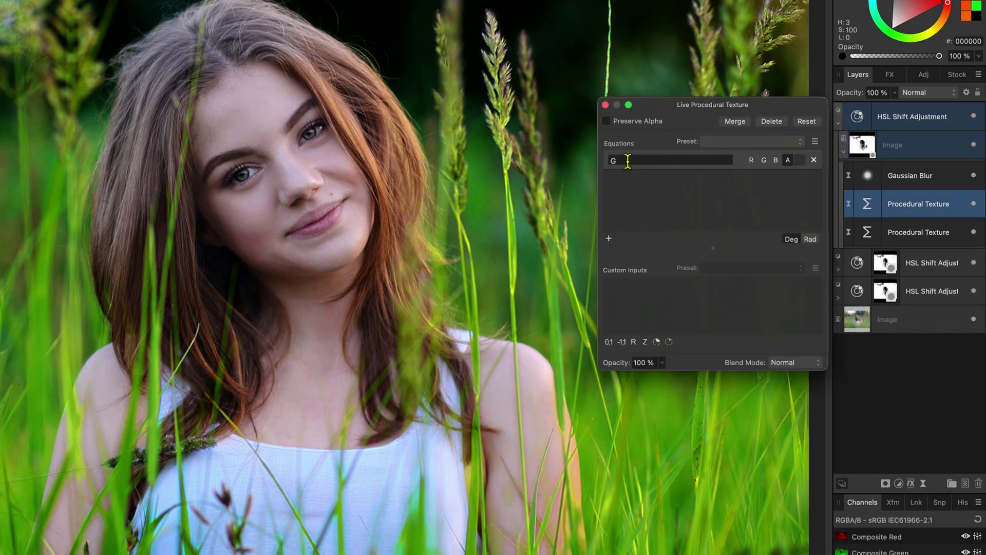
{"action": "left_click", "coordinate": [627, 161]}
{"action": "type", "text": "R"}
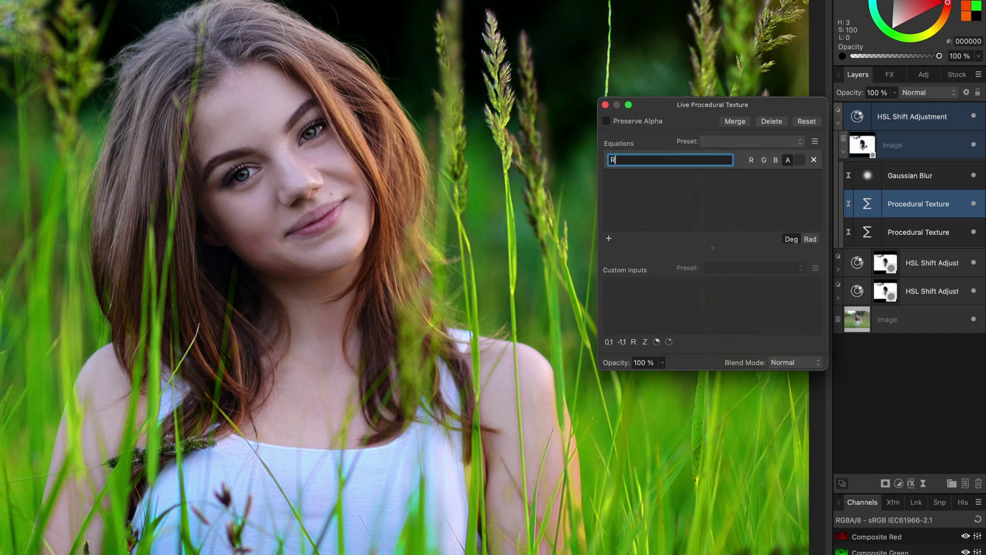
{"action": "key", "text": "Return"}
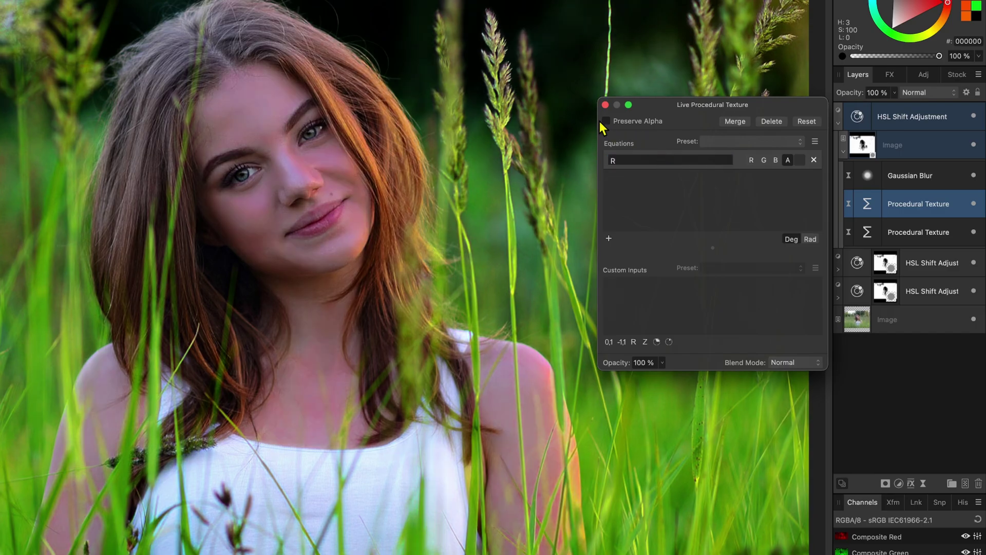
Step: Set the top HSL adjustment's luminosity shift to 0% and lower its saturation to 18%
{"action": "left_click", "coordinate": [605, 105]}
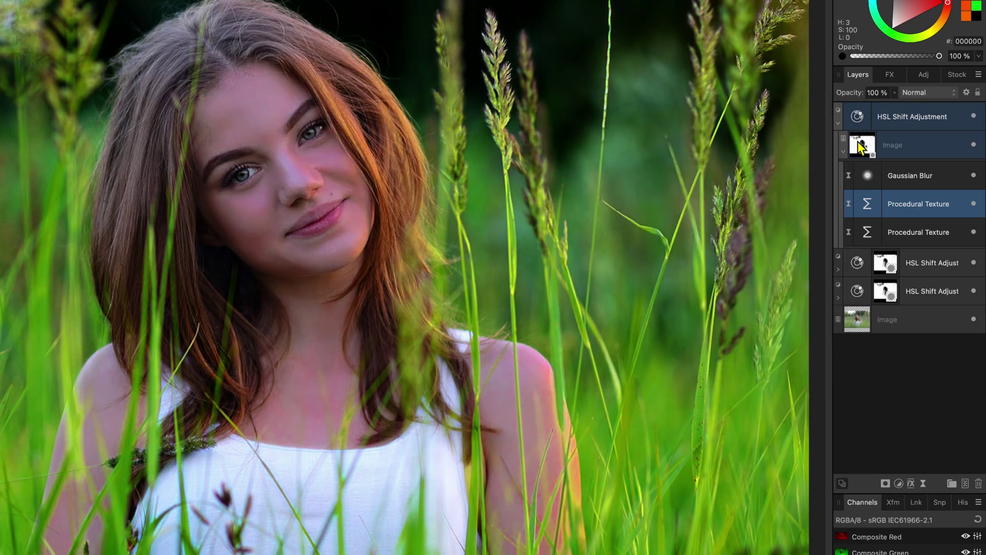
{"action": "double_click", "coordinate": [859, 117]}
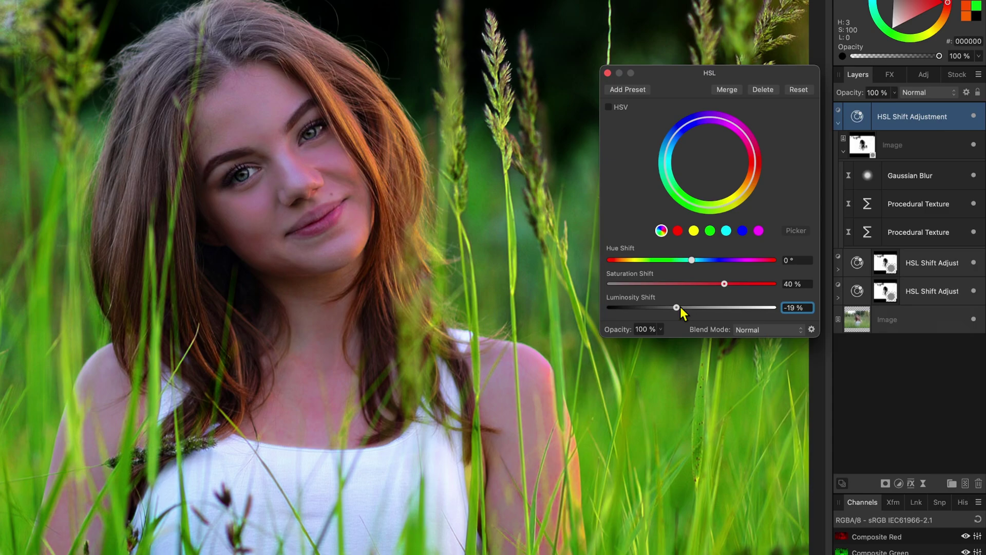
{"action": "left_click", "coordinate": [792, 307]}
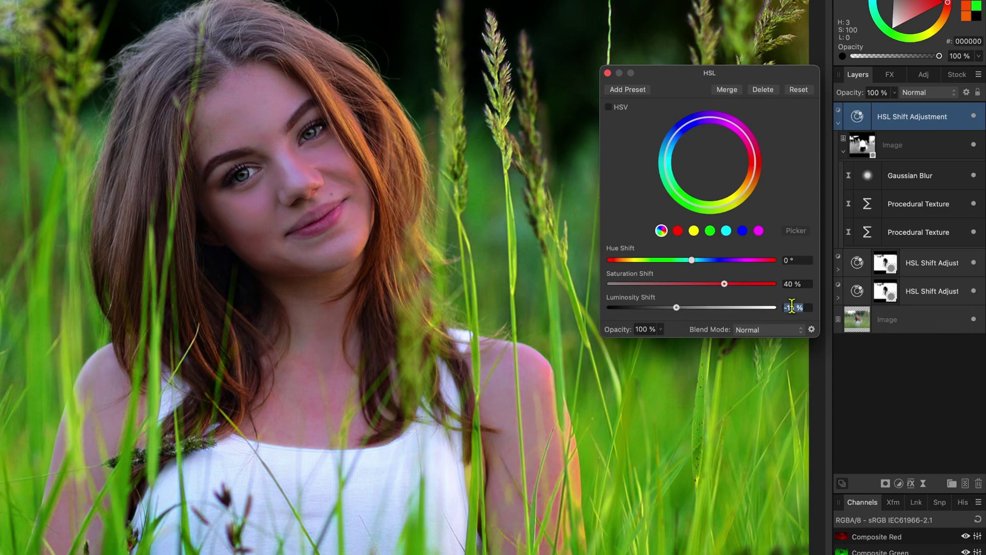
{"action": "type", "text": "0"}
{"action": "key", "text": "Return"}
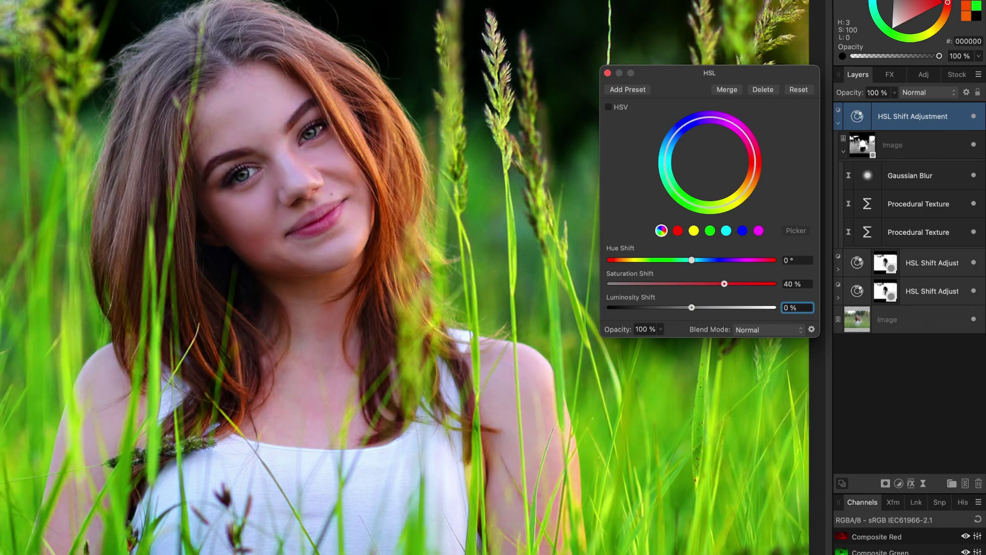
{"action": "left_click_drag", "start_coordinate": [724, 283], "coordinate": [706, 284]}
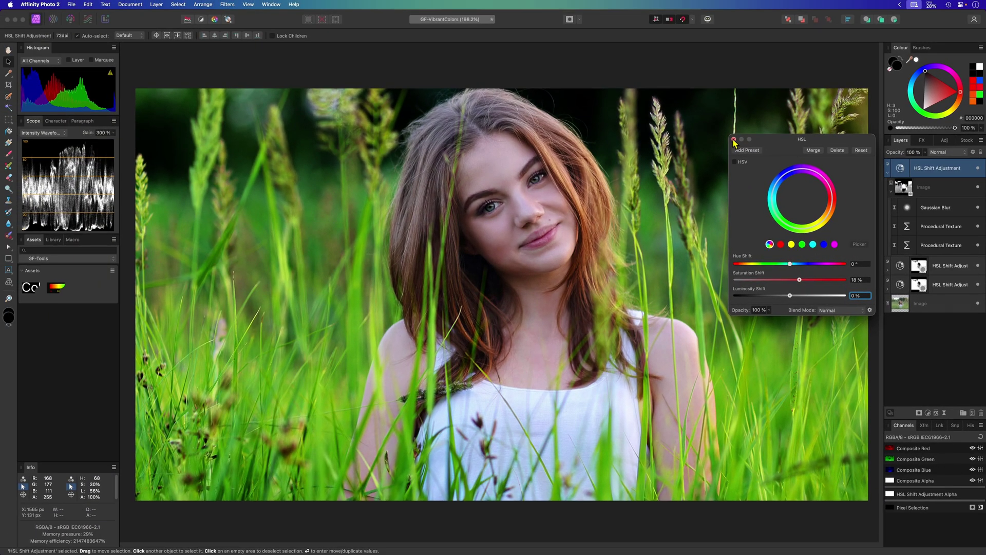
{"action": "left_click", "coordinate": [682, 112]}
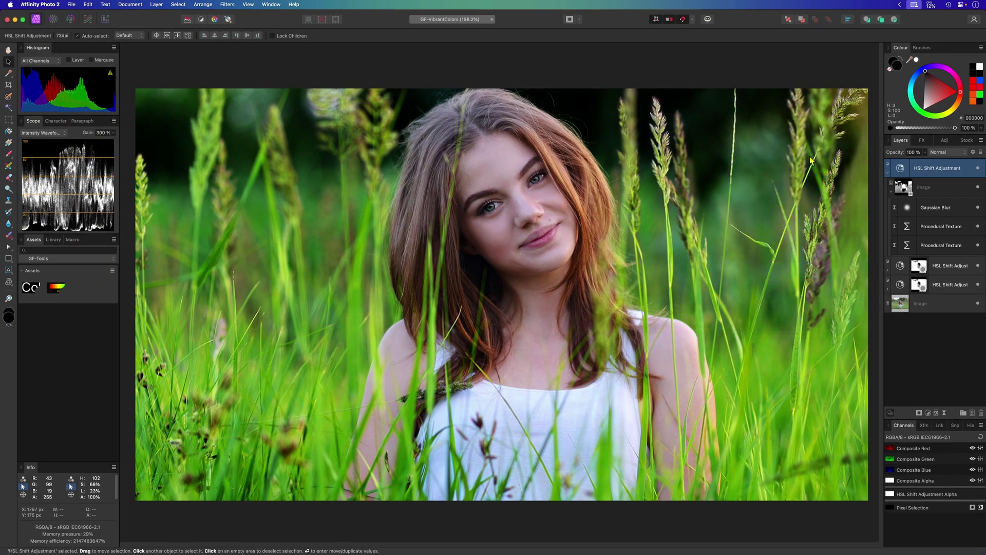
Step: Select all three HSL Shift adjustments, compare them on and off, and group them
{"action": "left_click", "coordinate": [888, 176]}
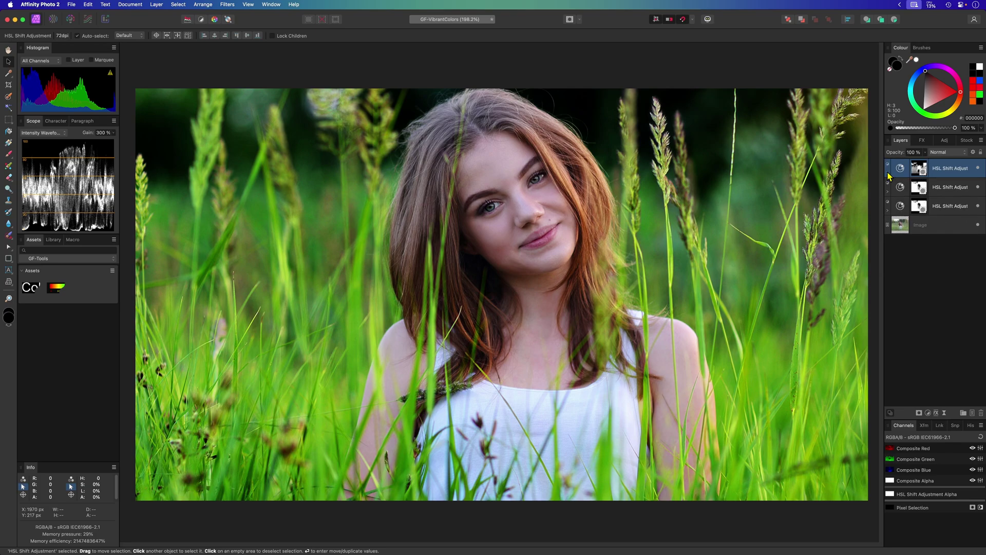
{"action": "left_click", "coordinate": [940, 208], "text": "shift"}
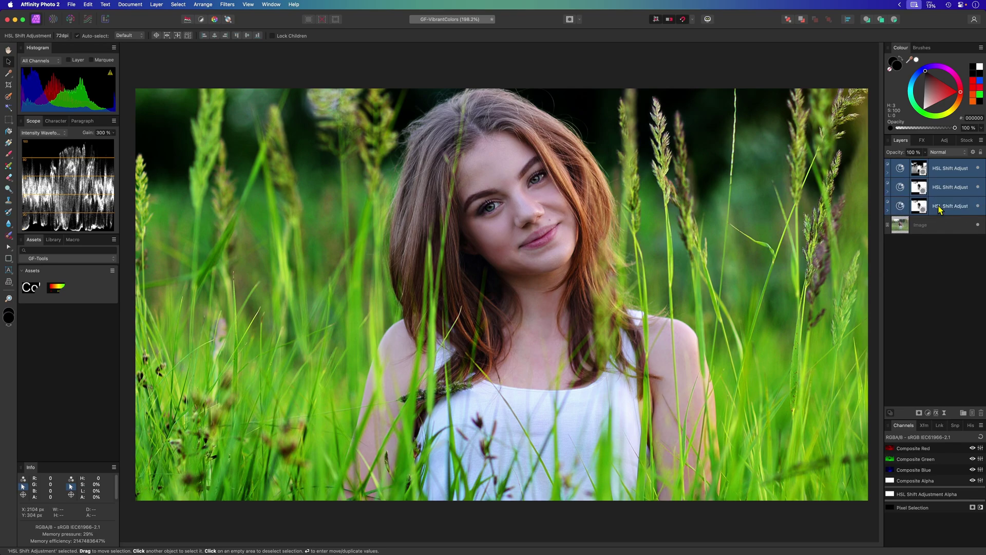
{"action": "left_click", "coordinate": [978, 207]}
{"action": "left_click", "coordinate": [979, 207]}
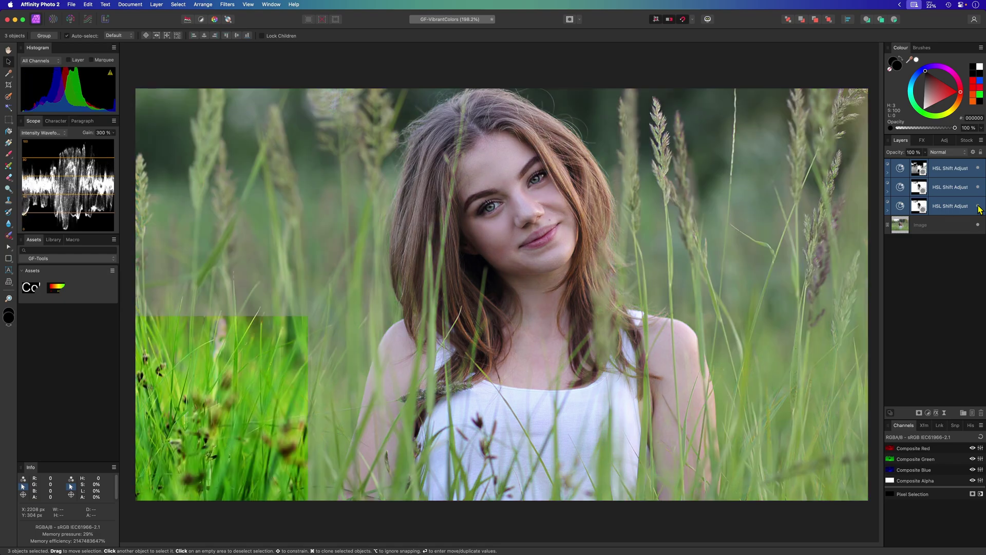
{"action": "left_click", "coordinate": [979, 207]}
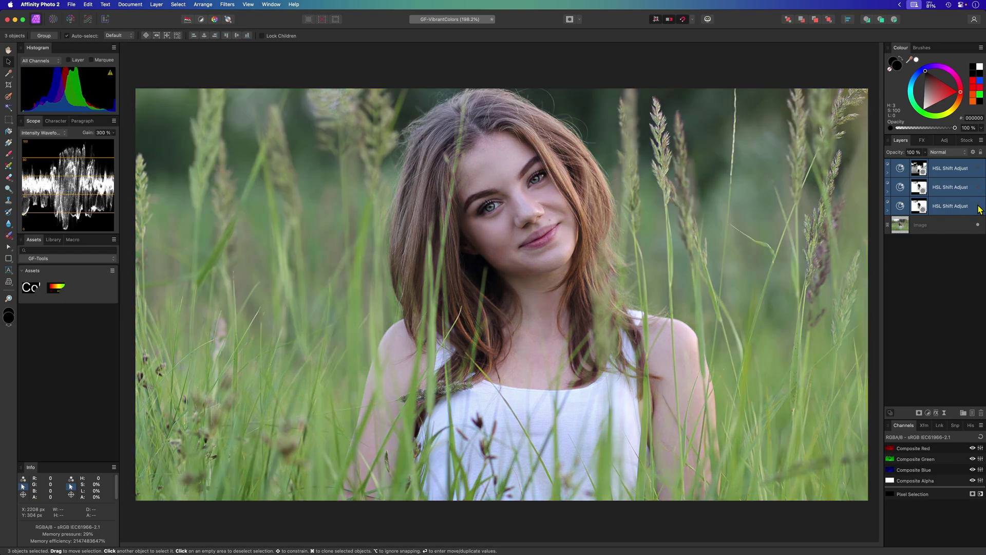
{"action": "left_click", "coordinate": [979, 207]}
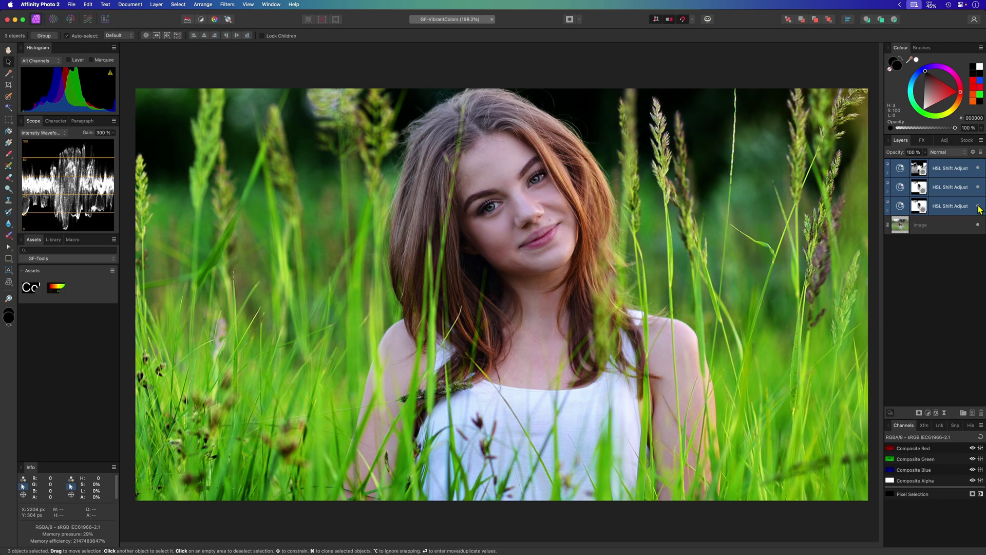
{"action": "right_click", "coordinate": [954, 175]}
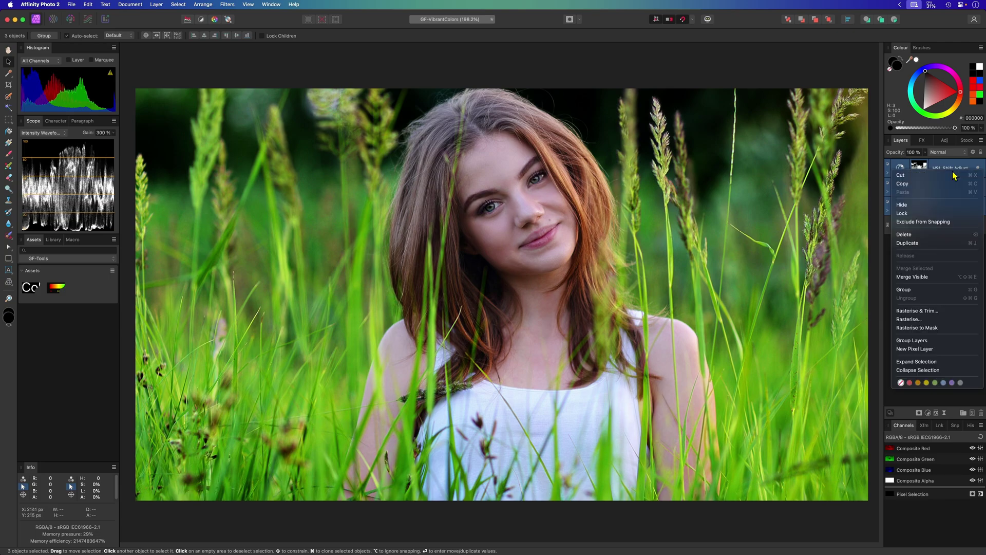
{"action": "left_click", "coordinate": [940, 290]}
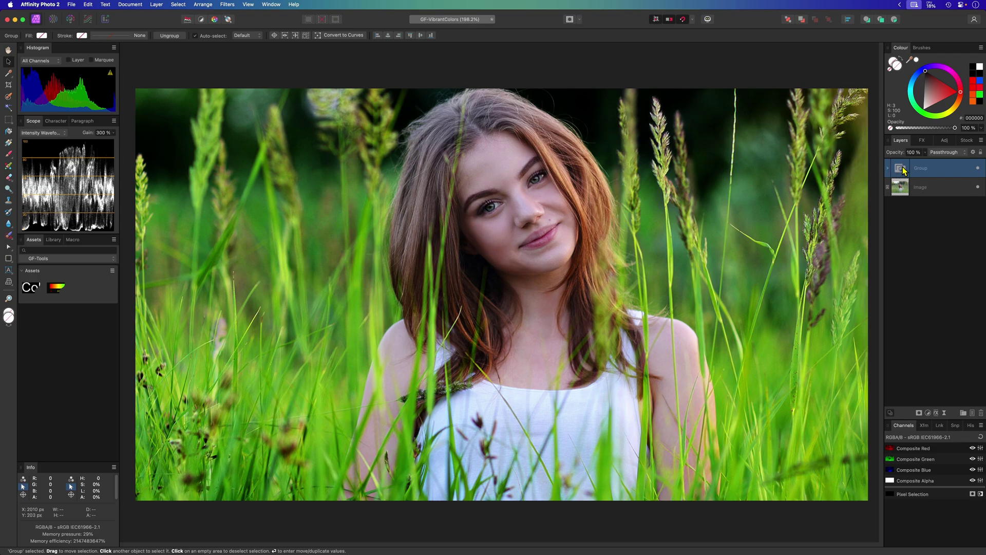
Step: Add a mask to the HSL group, set its opacity to 60%, and toggle it to compare
{"action": "left_click", "coordinate": [920, 414]}
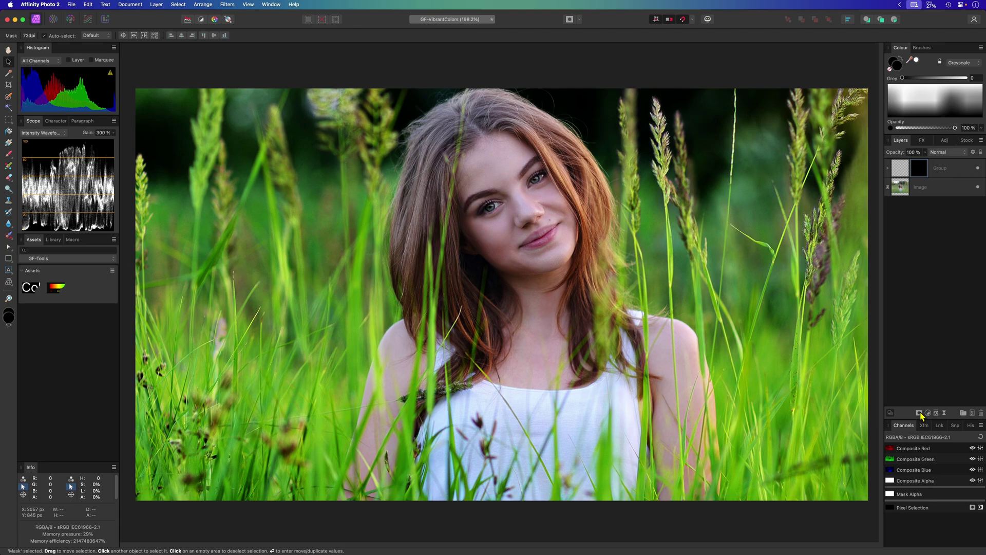
{"action": "key", "text": "b"}
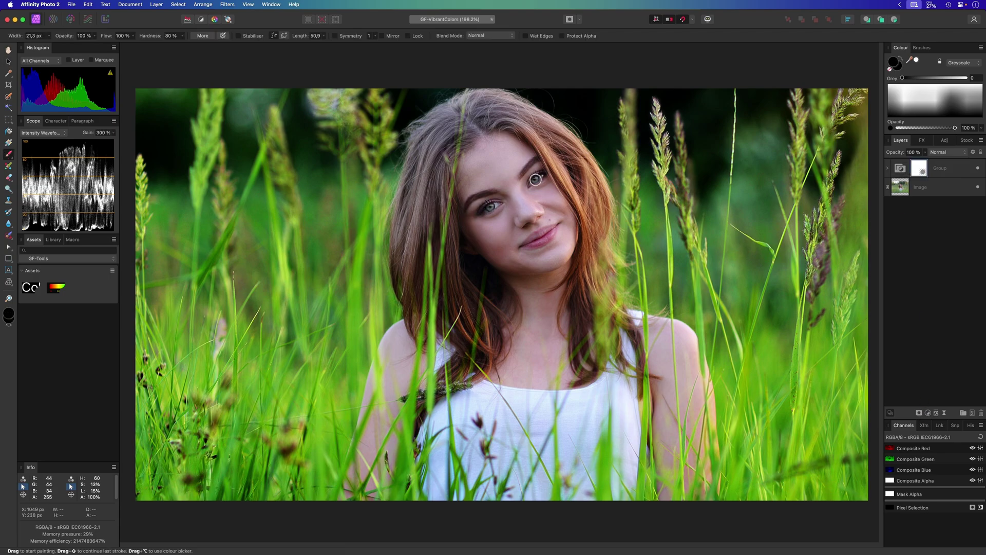
{"action": "left_click", "coordinate": [902, 174]}
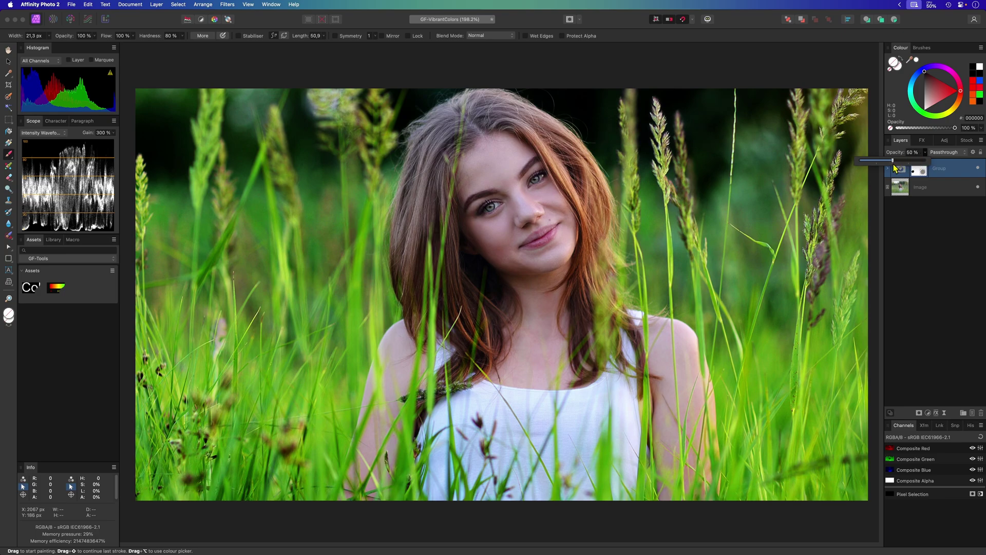
{"action": "left_click", "coordinate": [918, 218]}
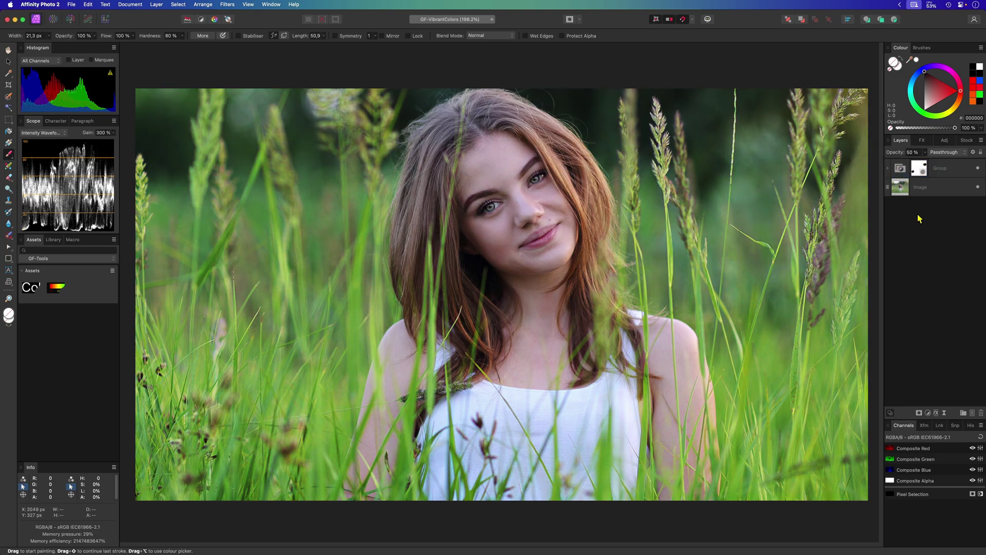
{"action": "left_click", "coordinate": [978, 169]}
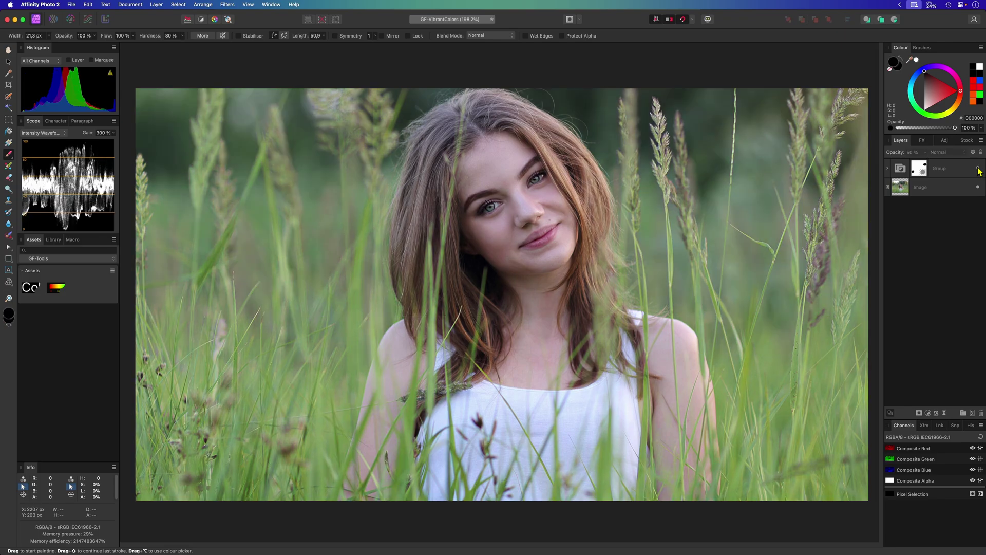
{"action": "left_click", "coordinate": [978, 169]}
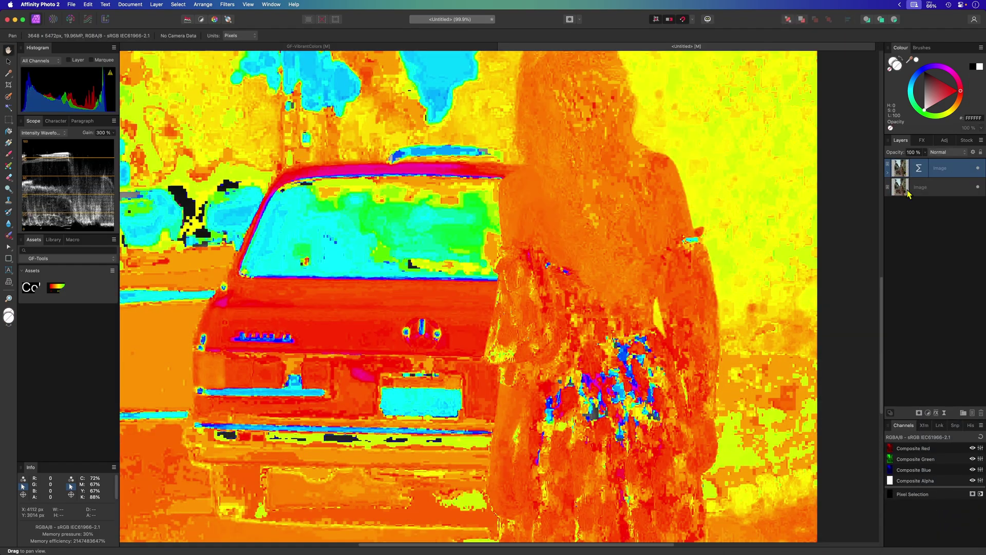
Step: Try a Procedural Texture preset, then group the two HSL Shift adjustment layers together
{"action": "left_click", "coordinate": [813, 386]}
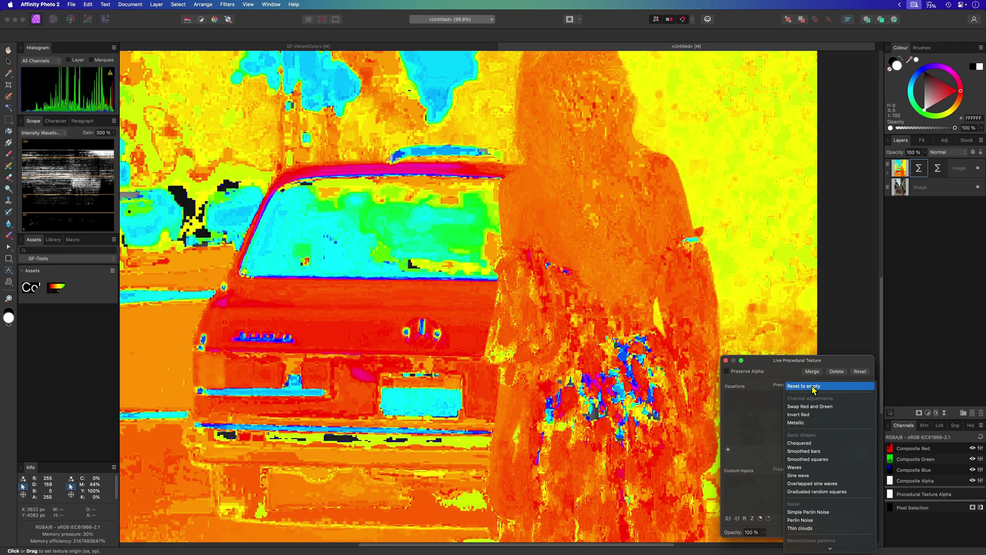
{"action": "left_click", "coordinate": [814, 387]}
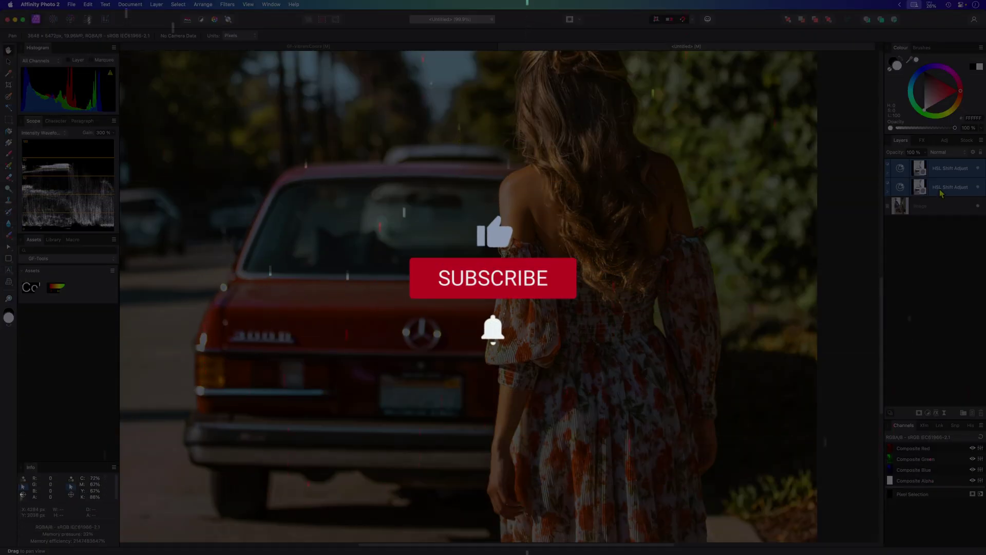
{"action": "key", "text": "super+g"}
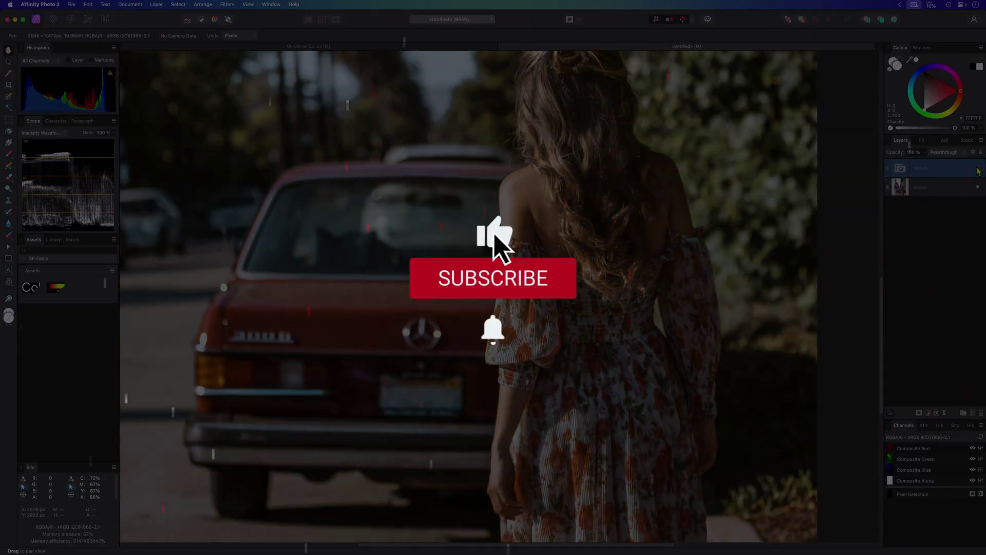